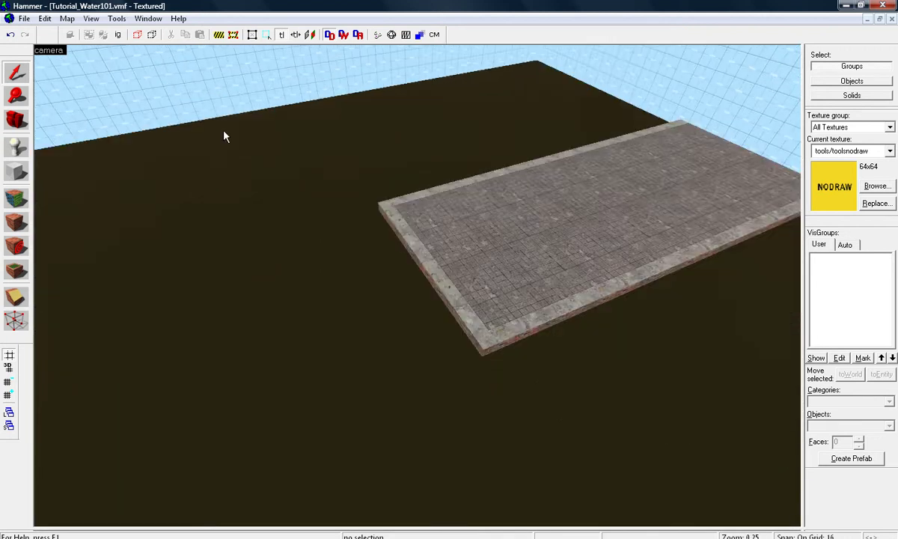
# - Fly the 3D camera around, below and above the walkway slab, then restore the four-view layout
pyautogui.press('Right')
pyautogui.press('Right')
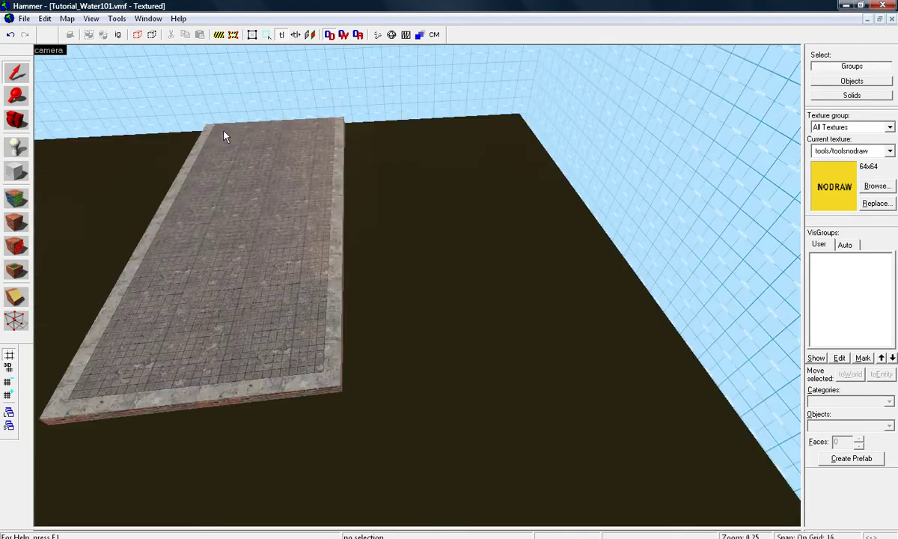
pyautogui.press('a')
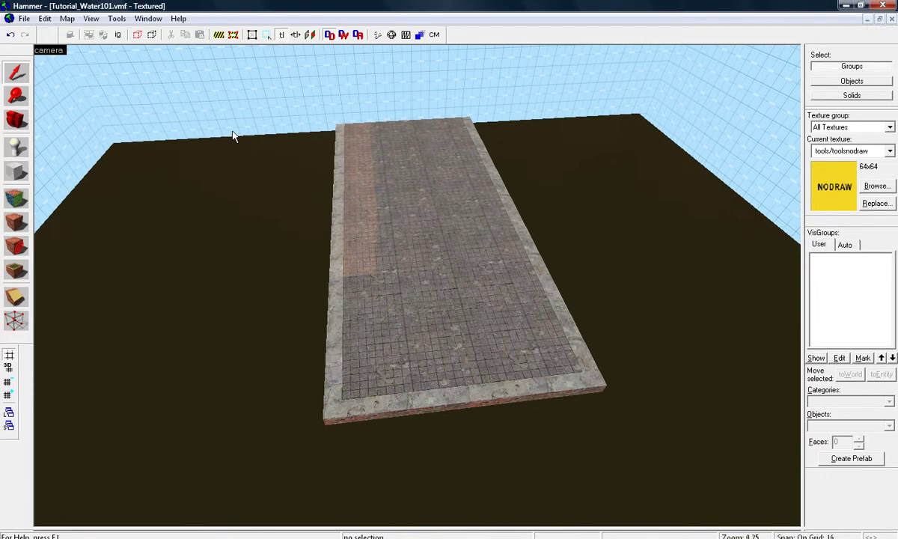
pyautogui.press('Left')
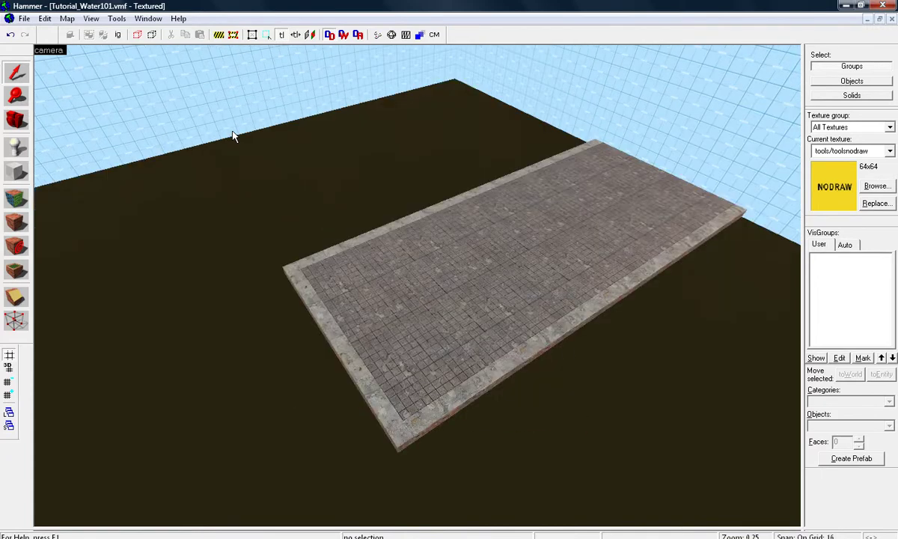
pyautogui.press('w')
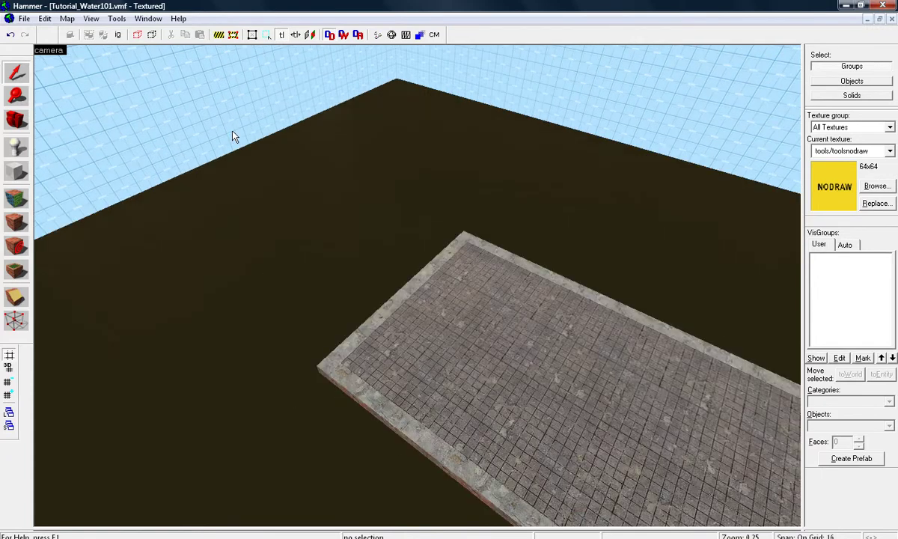
pyautogui.scroll(3, 232, 136)
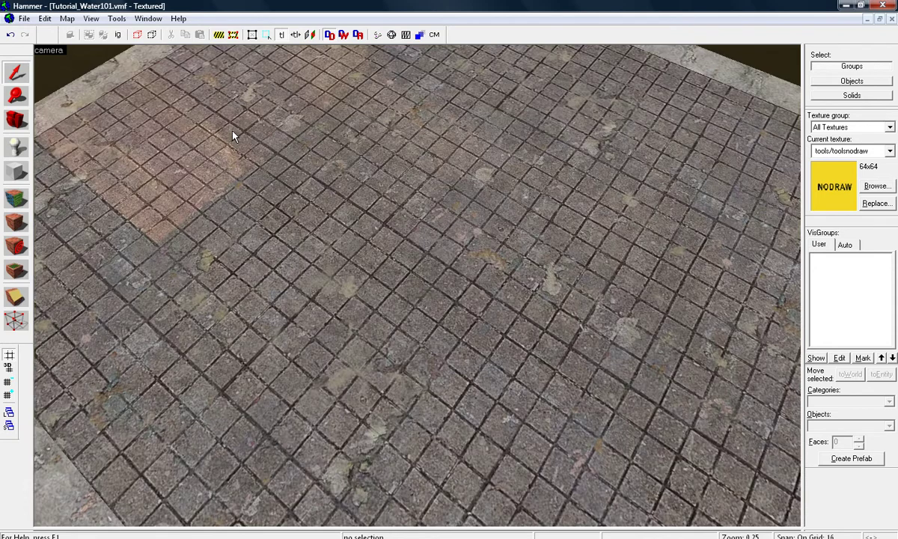
pyautogui.press('w')
pyautogui.press('w')
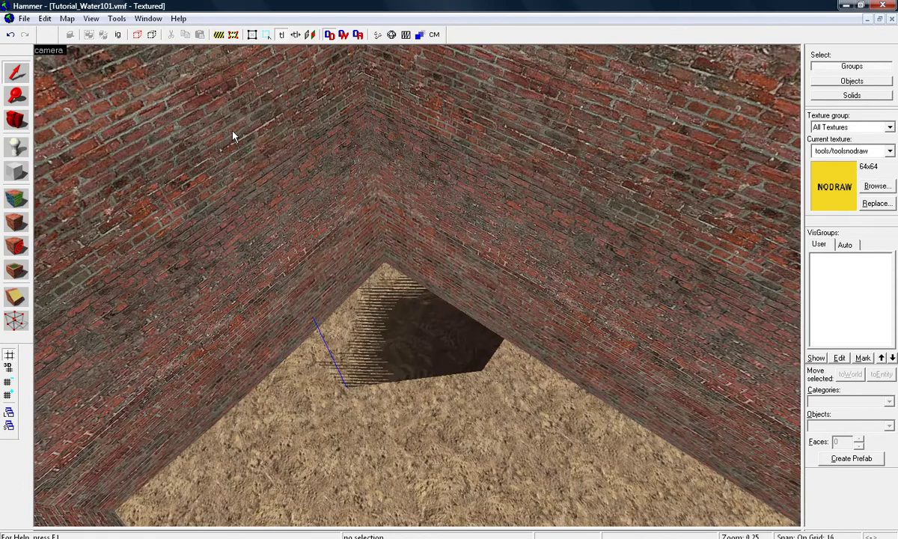
pyautogui.press('s')
pyautogui.press('w')
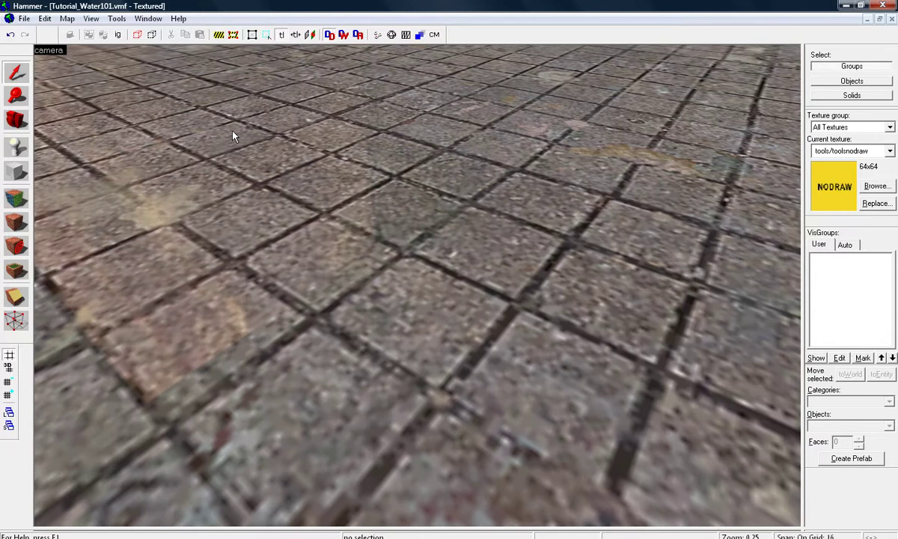
pyautogui.press('w')
pyautogui.scroll(-10, 233, 136)
pyautogui.scroll(-3, 233, 135)
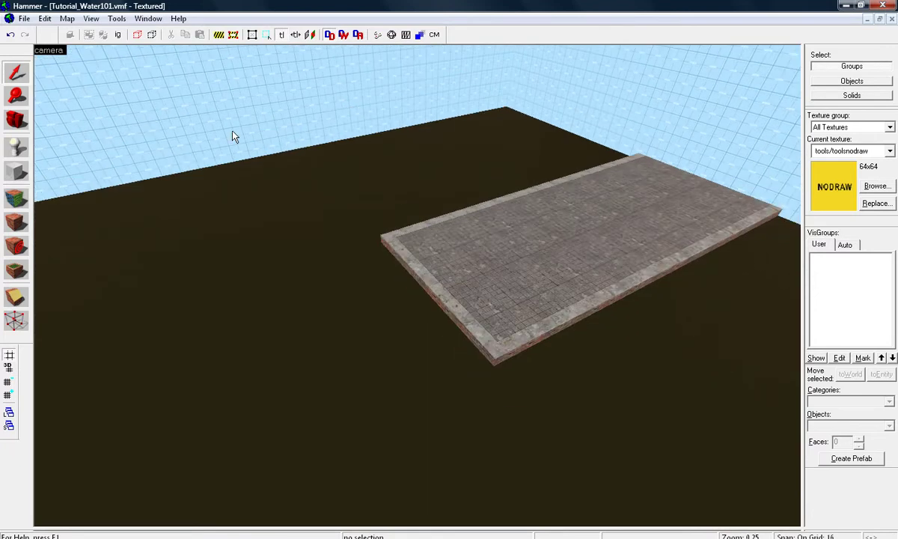
pyautogui.hotkey('shift', 'z')
# - Select both water brushes with the Clipping tool active
pyautogui.click(290, 214)
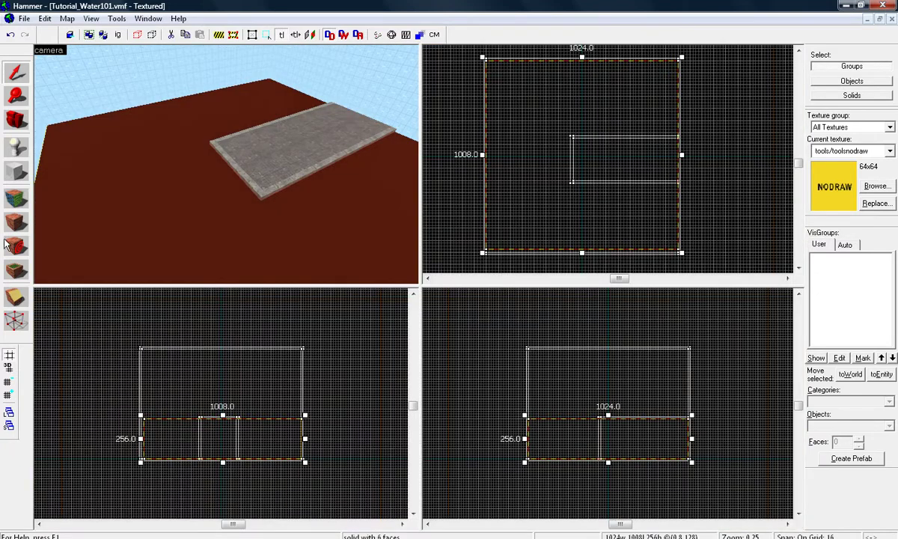
pyautogui.click(16, 295)
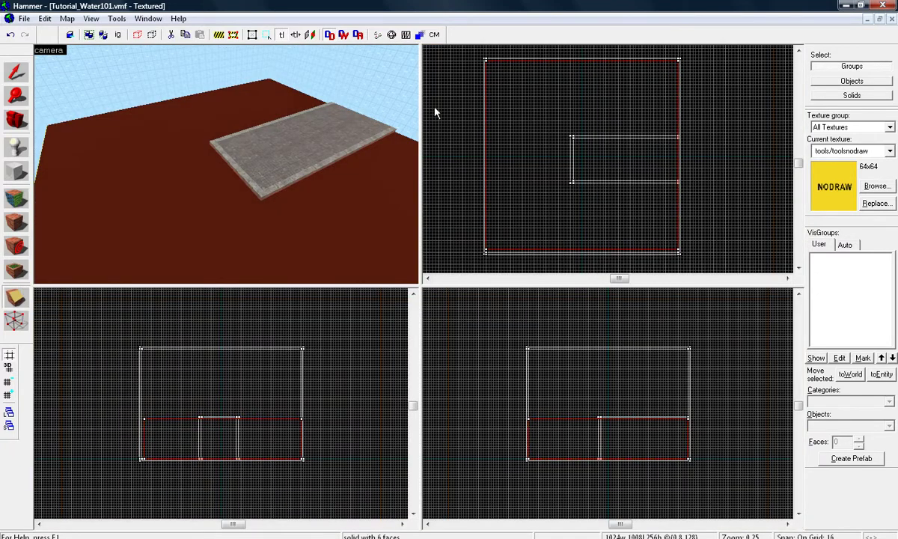
pyautogui.scroll(2, 573, 137)
pyautogui.click(573, 137)
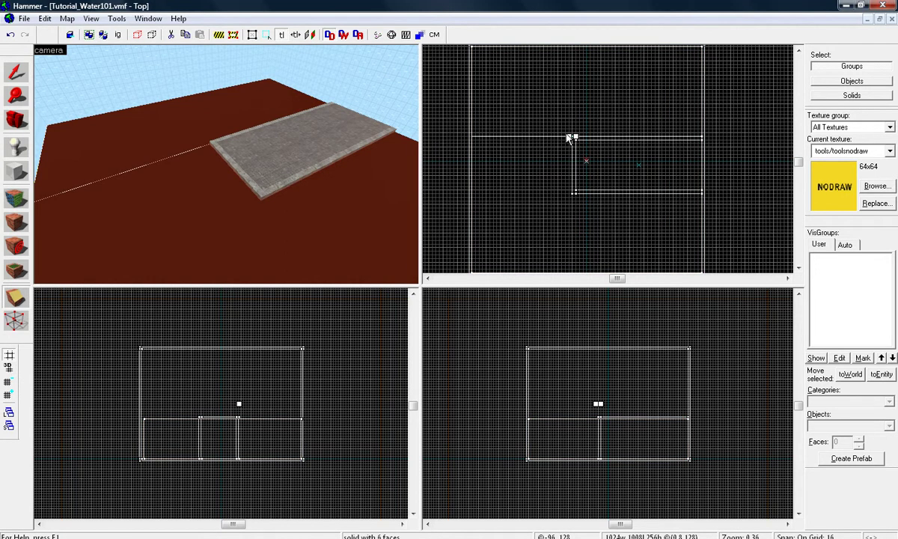
pyautogui.click(573, 138)
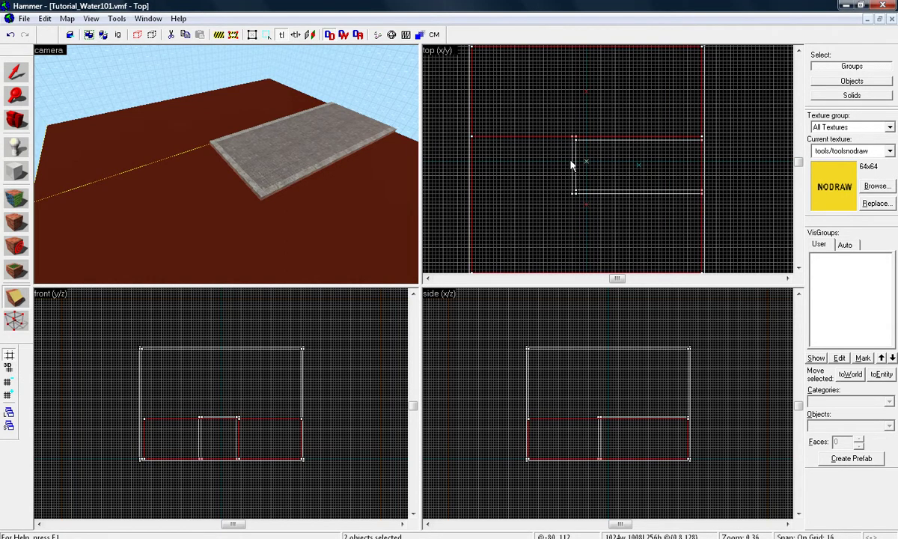
# - Clip the water brushes along the walkway's side and lower edges, keeping both halves
pyautogui.moveTo(569, 137); pyautogui.dragTo(569, 168)
pyautogui.hotkey('shift', 'c')
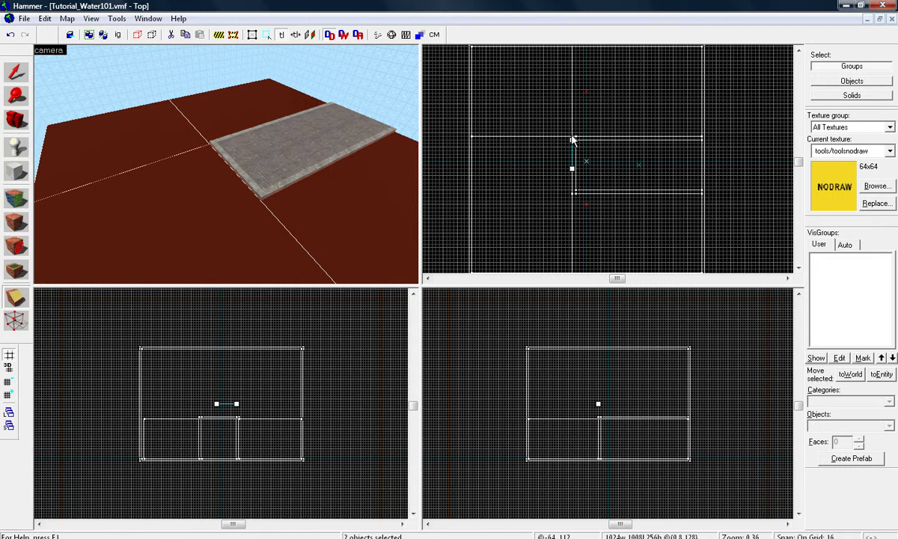
pyautogui.hotkey('shift', 'x')
pyautogui.click(571, 196)
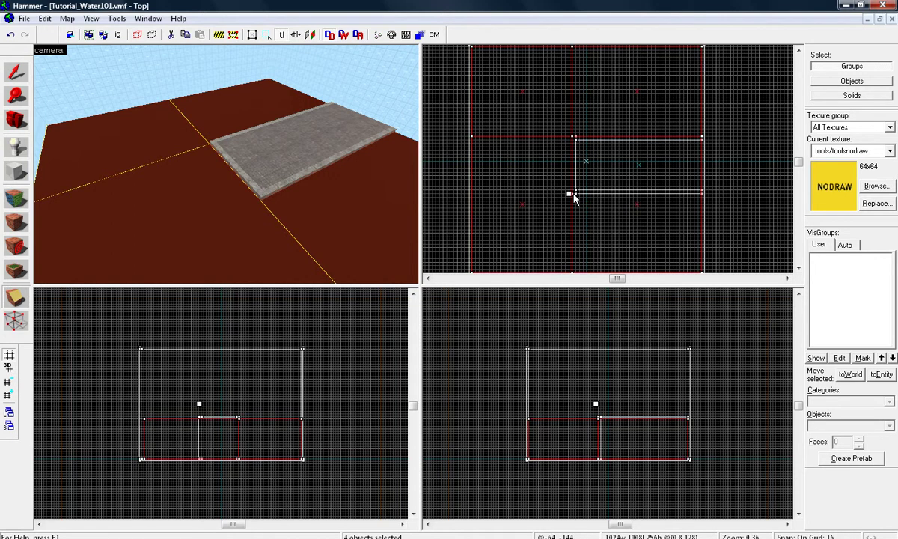
pyautogui.press('Return')
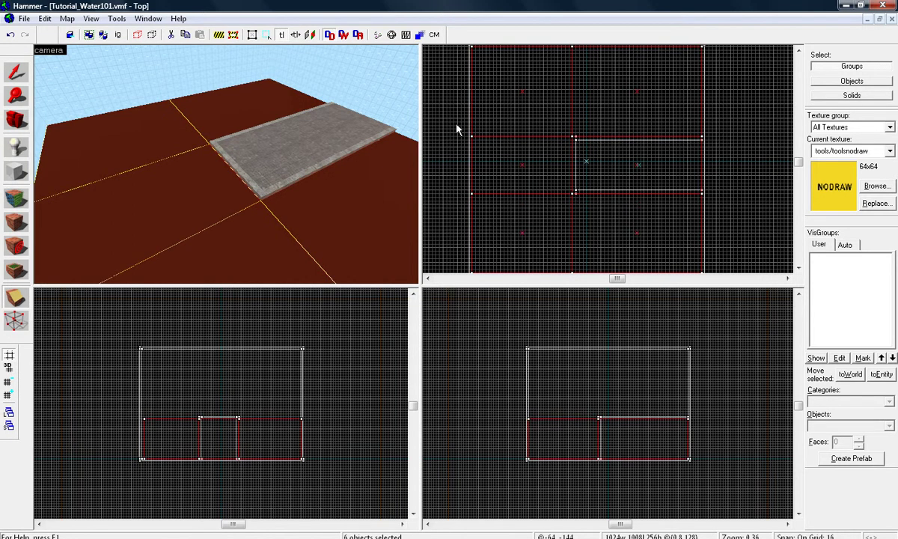
# - Apply the tools/toolsnodraw texture to all 36 faces of the selected water pieces
pyautogui.click(15, 197)
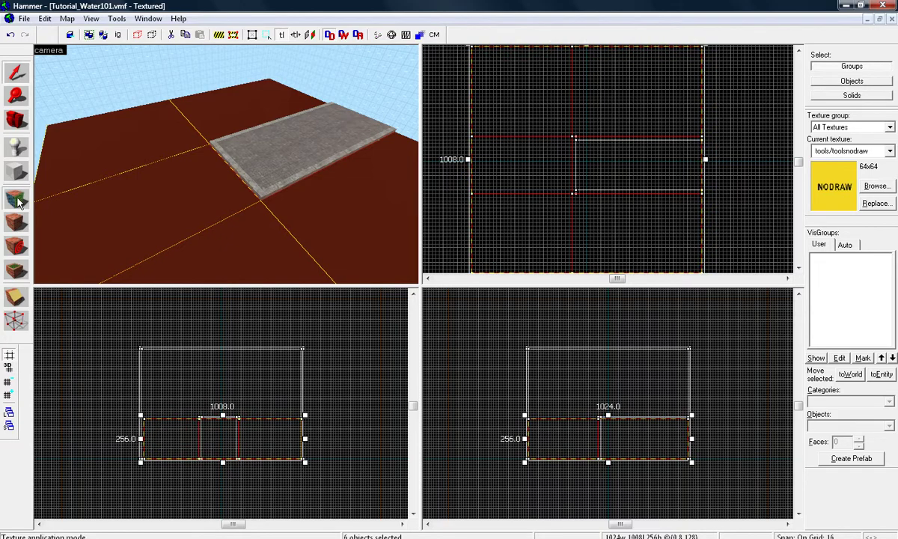
pyautogui.click(425, 318)
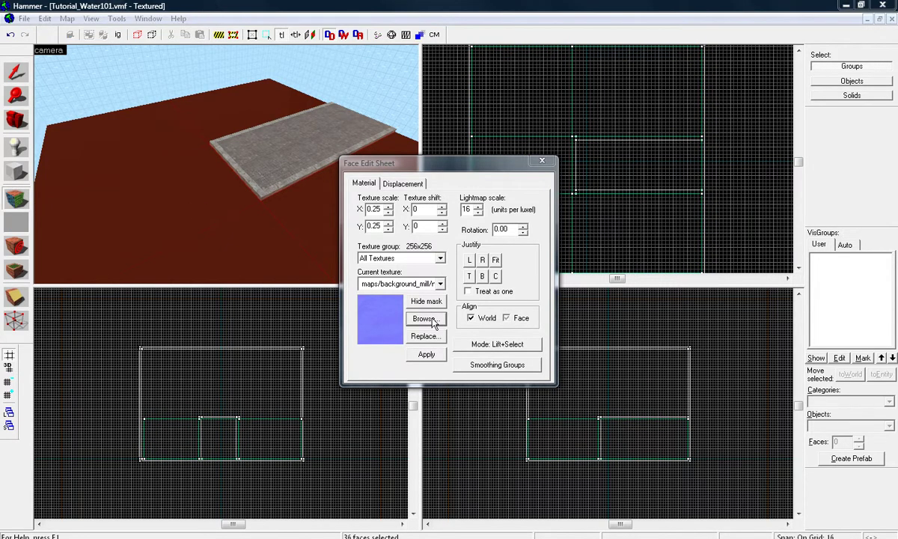
pyautogui.doubleClick(52, 45)
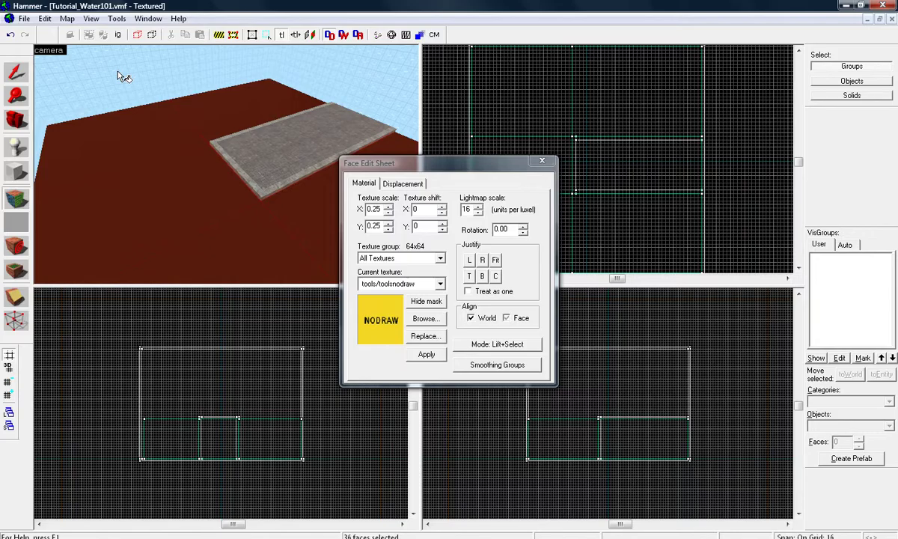
# - Turn the camera to check the nodraw water walls from several angles
pyautogui.press('Left')
pyautogui.press('Left')
pyautogui.press('Left')
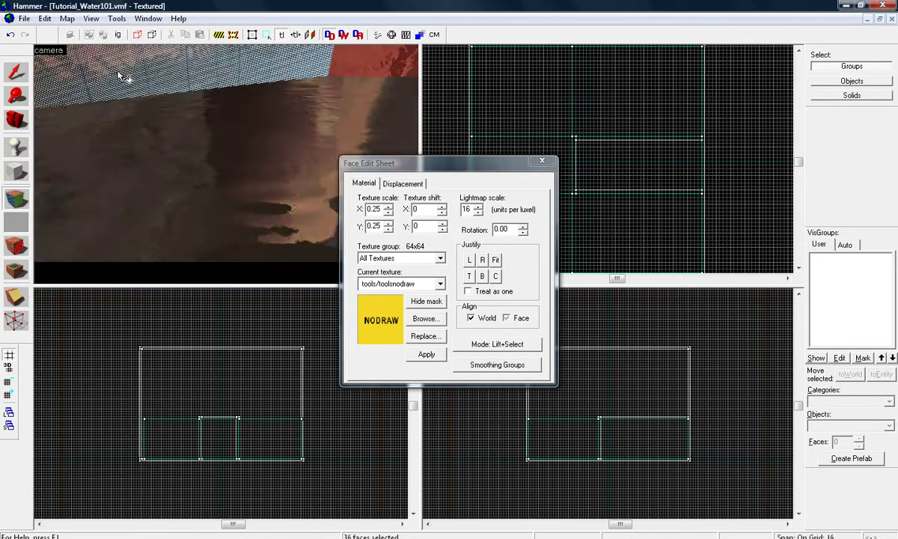
pyautogui.press('Left')
pyautogui.press('Left')
pyautogui.press('Left')
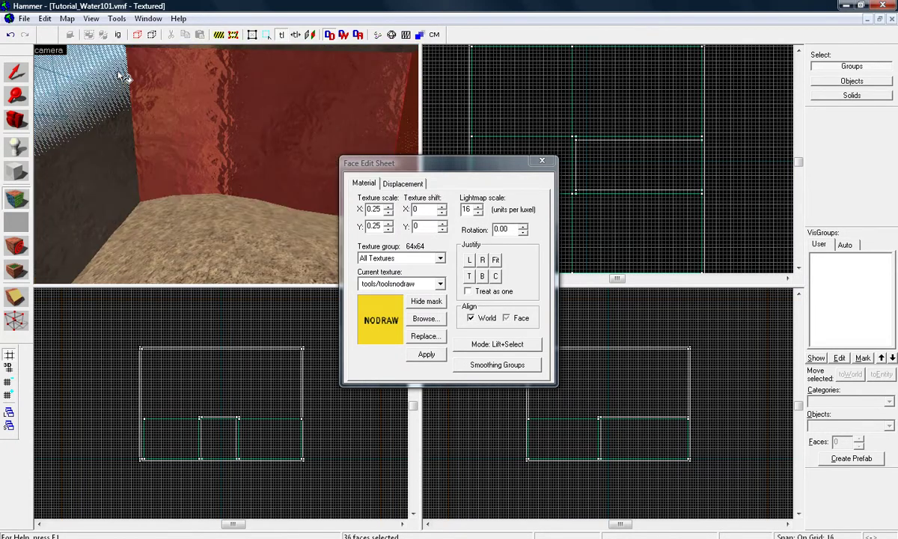
pyautogui.press('Left')
pyautogui.press('Left')
pyautogui.press('Left')
pyautogui.press('Left')
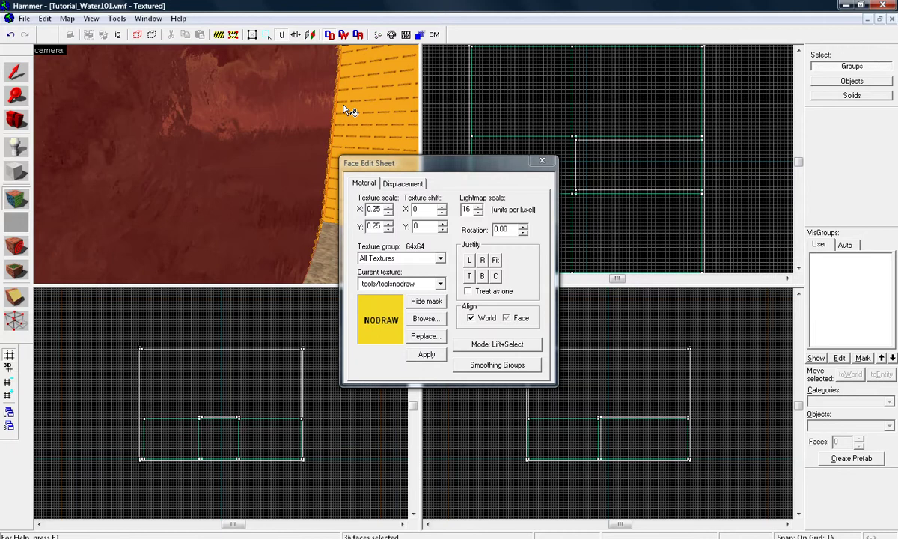
pyautogui.press('Left')
pyautogui.press('Left')
pyautogui.press('Left')
pyautogui.press('Left')
pyautogui.press('Left')
pyautogui.press('Left')
pyautogui.press('Left')
pyautogui.press('Left')
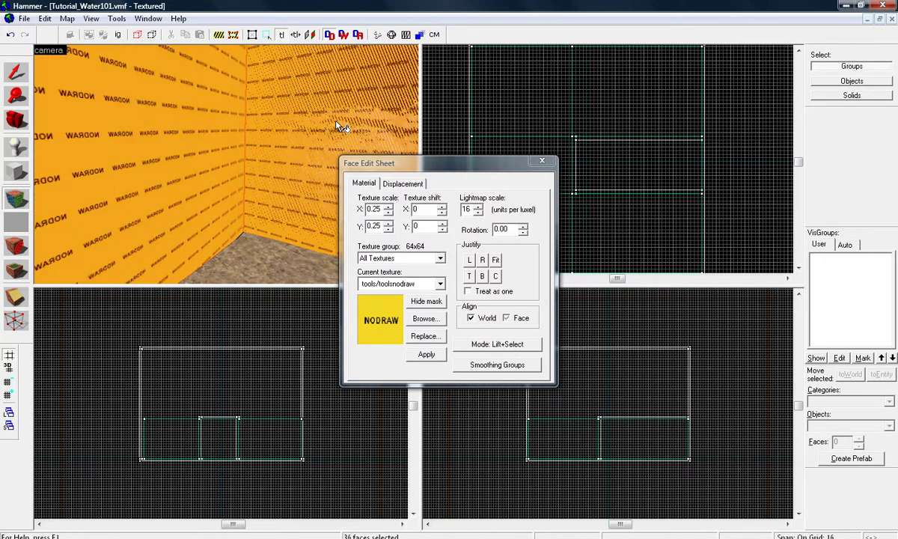
pyautogui.press('Left')
pyautogui.press('Left')
pyautogui.press('Left')
pyautogui.press('Left')
pyautogui.press('Left')
pyautogui.press('Left')
pyautogui.press('Left')
pyautogui.press('Left')
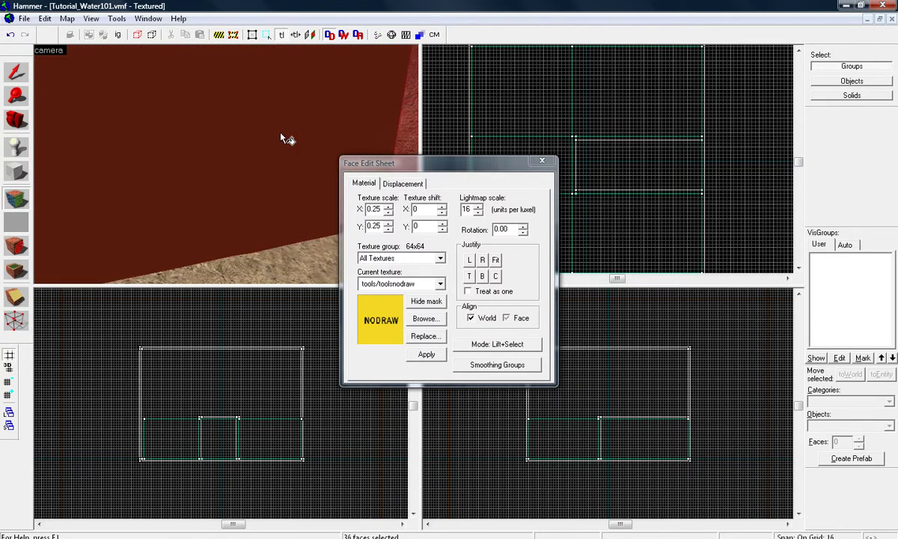
pyautogui.press('Left')
pyautogui.press('Left')
pyautogui.press('Left')
pyautogui.press('Left')
pyautogui.press('Left')
pyautogui.press('Left')
pyautogui.press('Left')
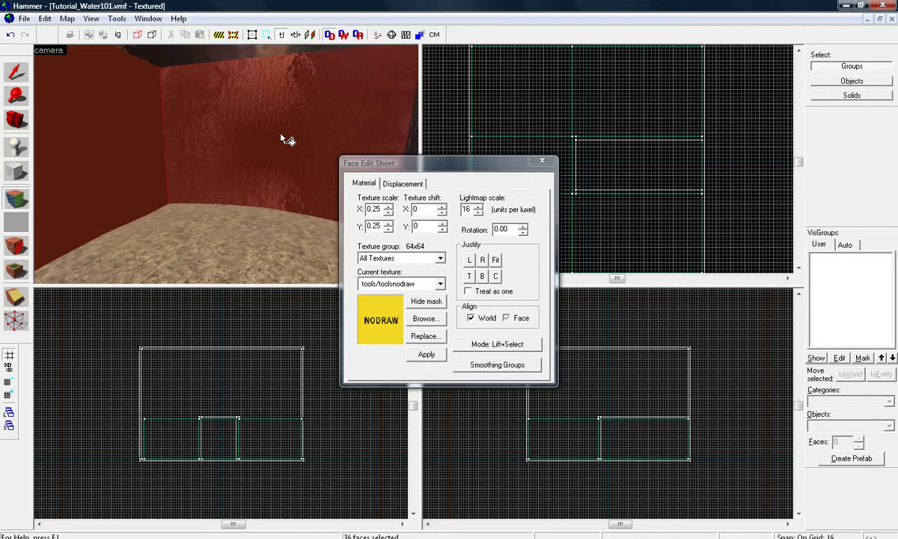
pyautogui.press('Left')
pyautogui.press('Left')
pyautogui.press('Left')
pyautogui.press('Left')
pyautogui.press('Left')
pyautogui.press('Left')
pyautogui.press('Left')
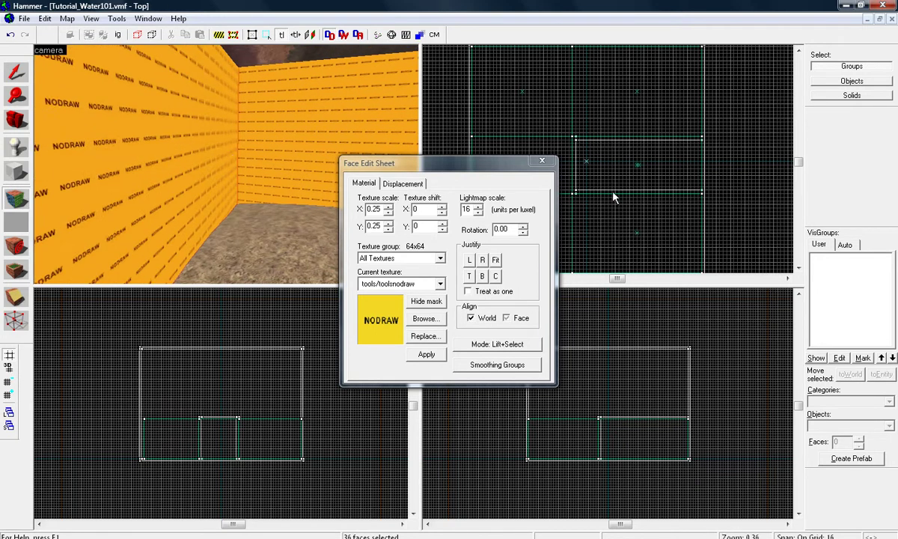
# - Close face editing, clear the selection, and move back to an overview of the walkway
pyautogui.hotkey('shift', 'a')
pyautogui.press('Up')
pyautogui.press('Up')
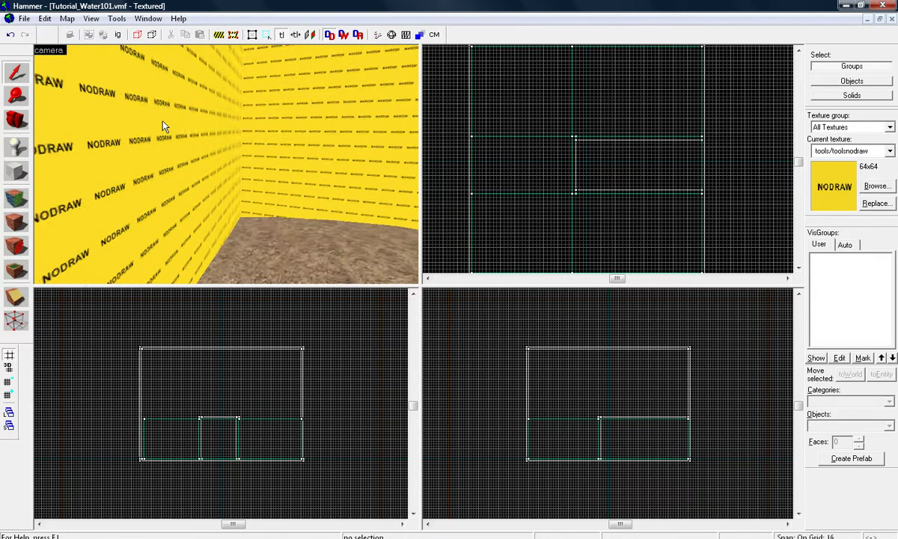
pyautogui.press('Up')
pyautogui.press('Up')
pyautogui.press('Up')
pyautogui.press('Up')
pyautogui.press('Up')
pyautogui.press('Up')
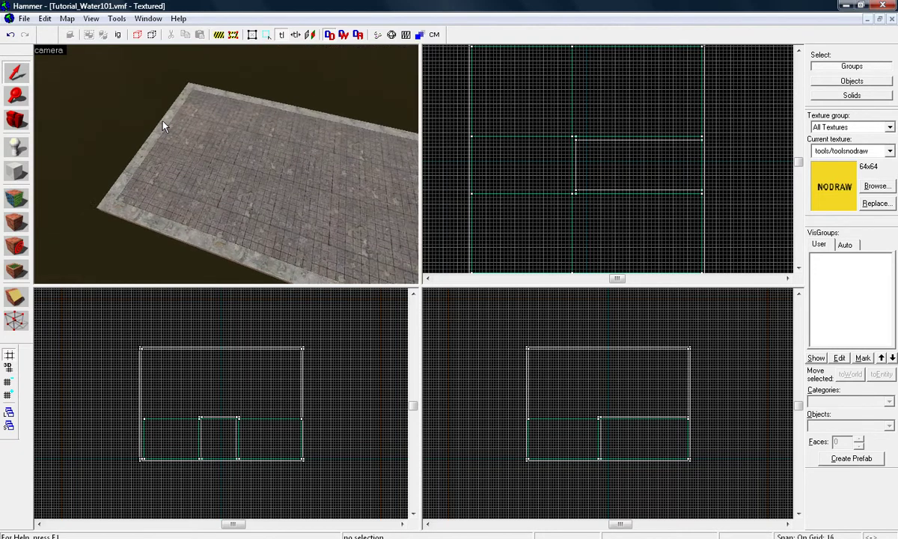
pyautogui.press('Up')
pyautogui.press('Up')
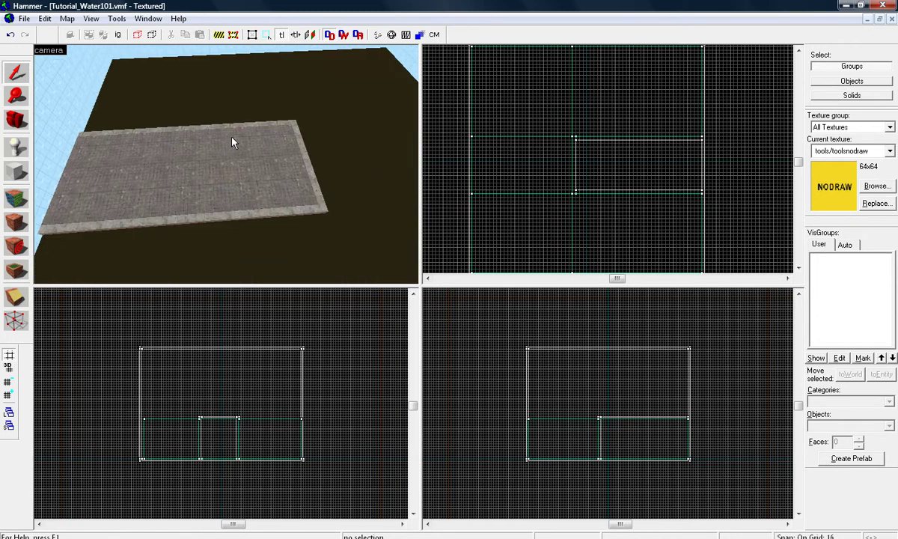
# - Select the unneeded dark water piece beside the walkway and orbit around it
pyautogui.click(232, 142)
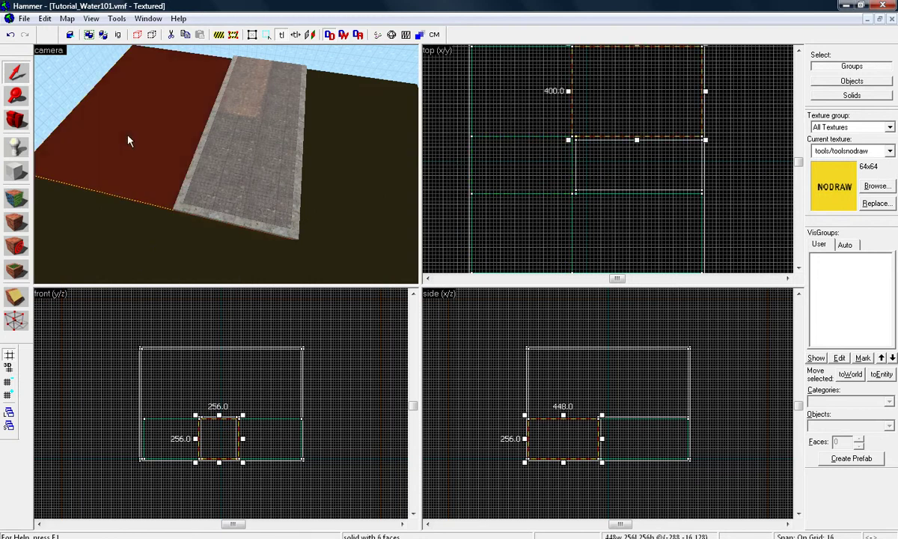
pyautogui.click(166, 149)
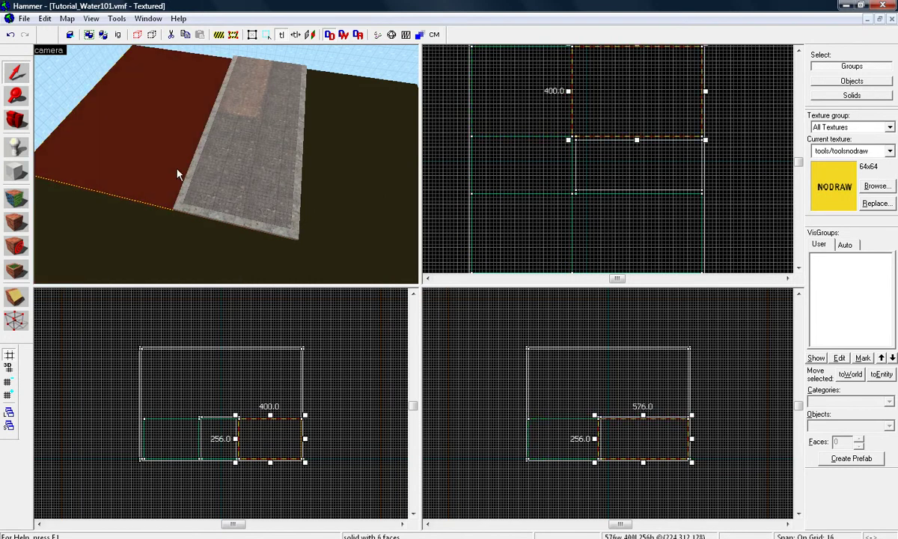
pyautogui.press('Left')
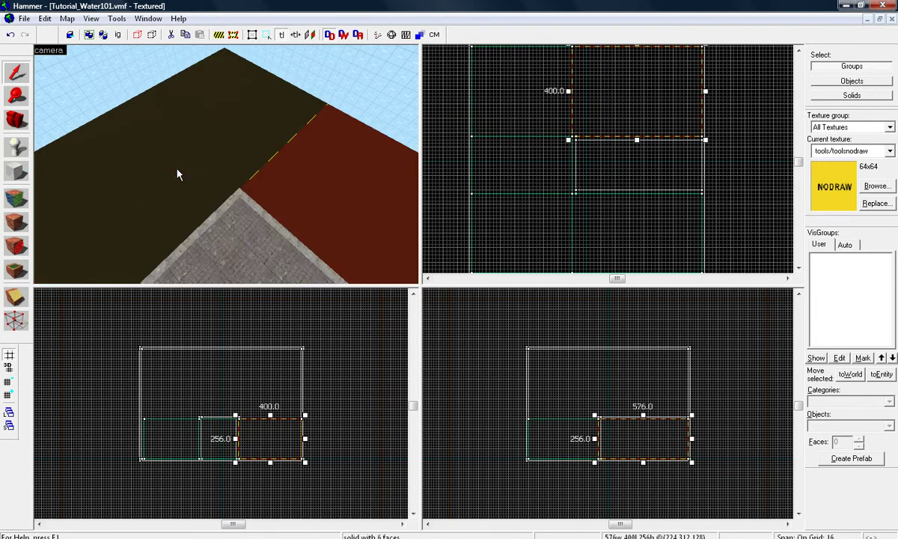